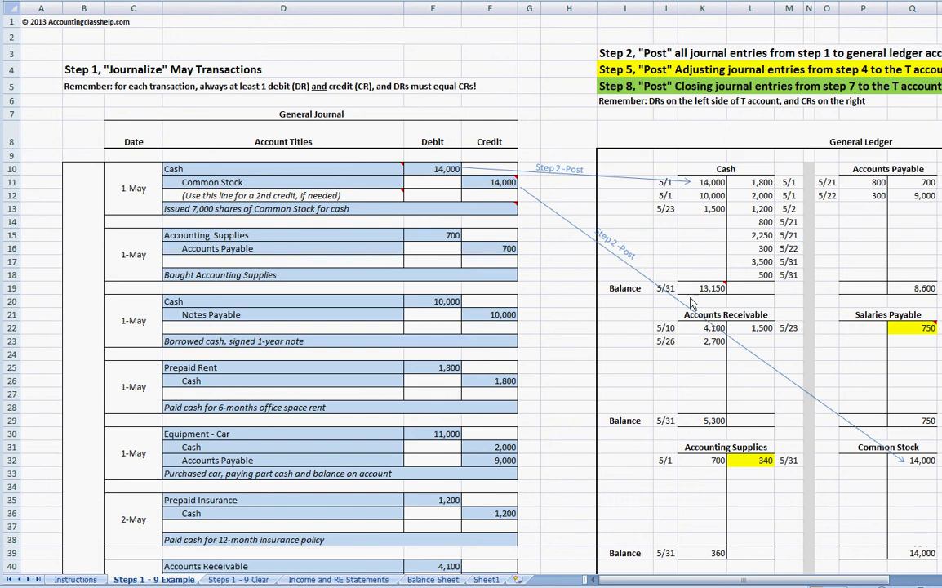
Step: On the Steps 1 - 9 Clear sheet, enter Cash and Common Stock as the account titles of the first journal entry
{"action": "left_click", "coordinate": [549, 347]}
{"action": "key", "text": "ctrl+Down"}
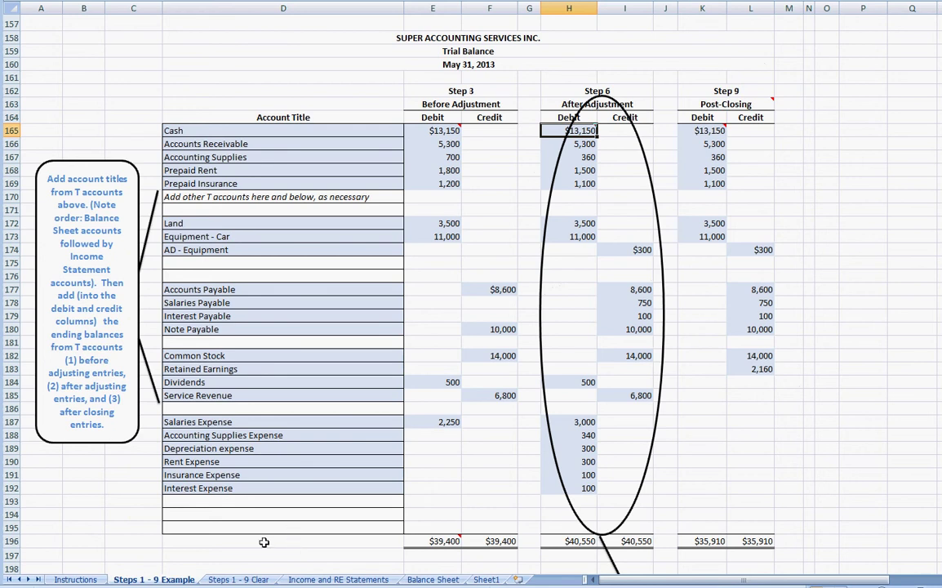
{"action": "left_click", "coordinate": [236, 579]}
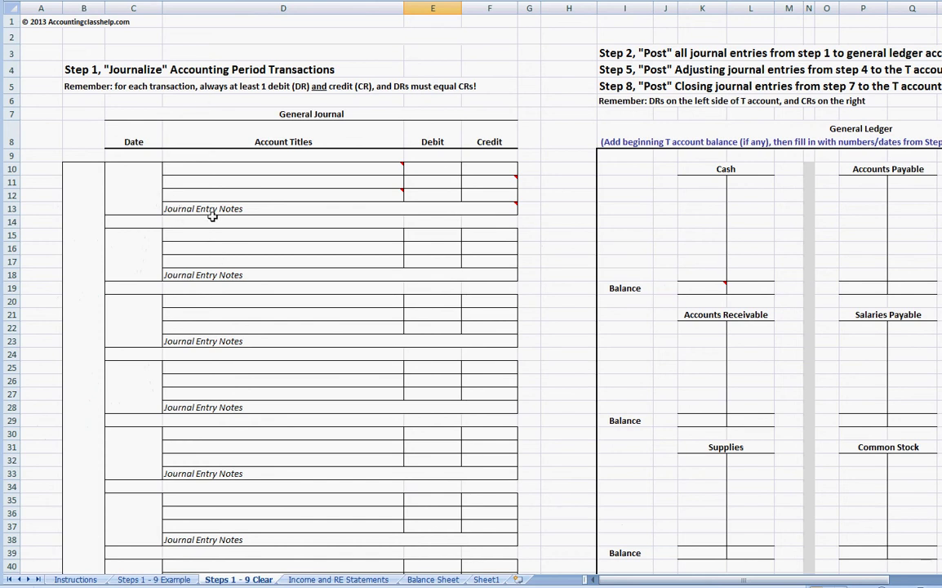
{"action": "left_click", "coordinate": [196, 169]}
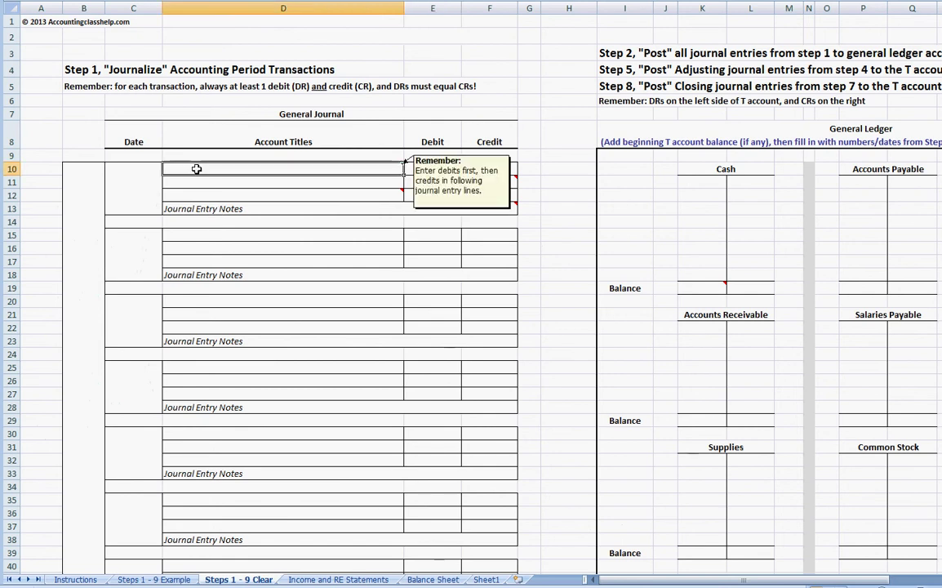
{"action": "type", "text": "Cash"}
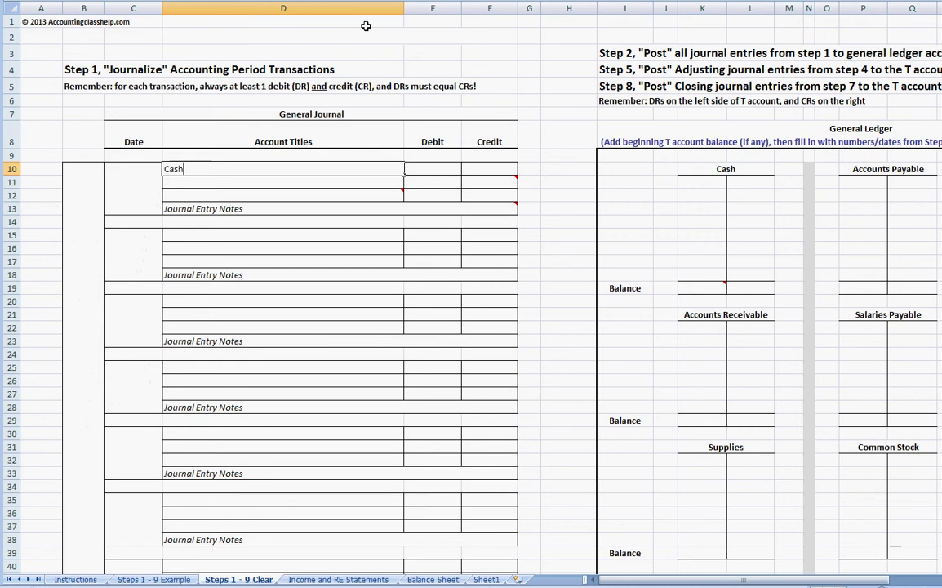
{"action": "key", "text": "Return"}
{"action": "type", "text": "Common"}
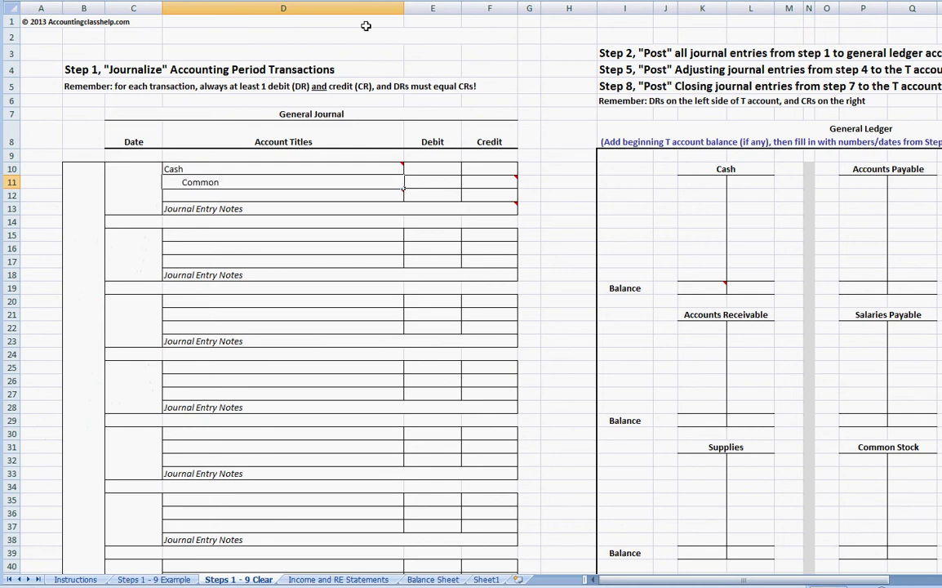
{"action": "type", "text": " Stock"}
{"action": "key", "text": "Return"}
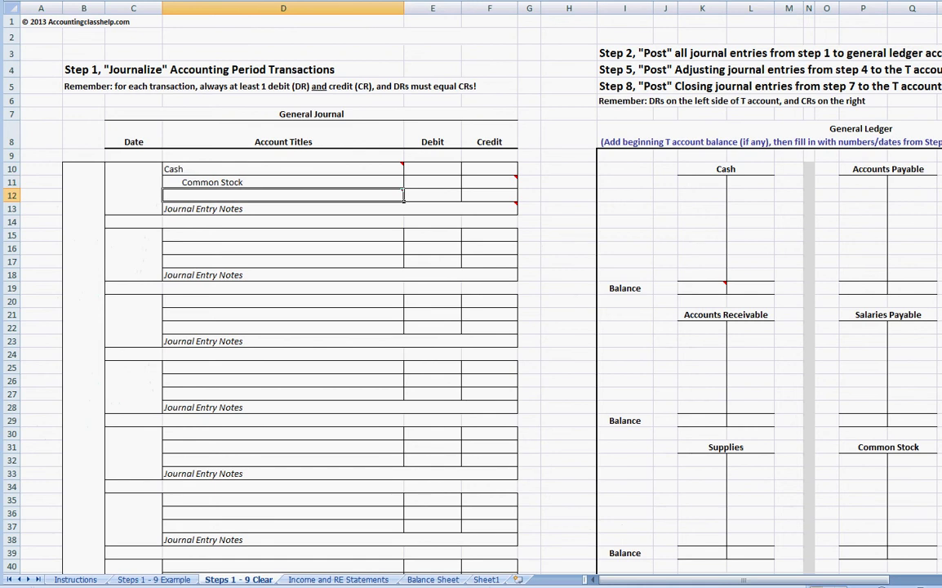
Step: Enter a 25,000 debit for Cash and a 25,000 credit for Common Stock in the first journal entry
{"action": "left_click", "coordinate": [432, 169]}
{"action": "type", "text": "25"}
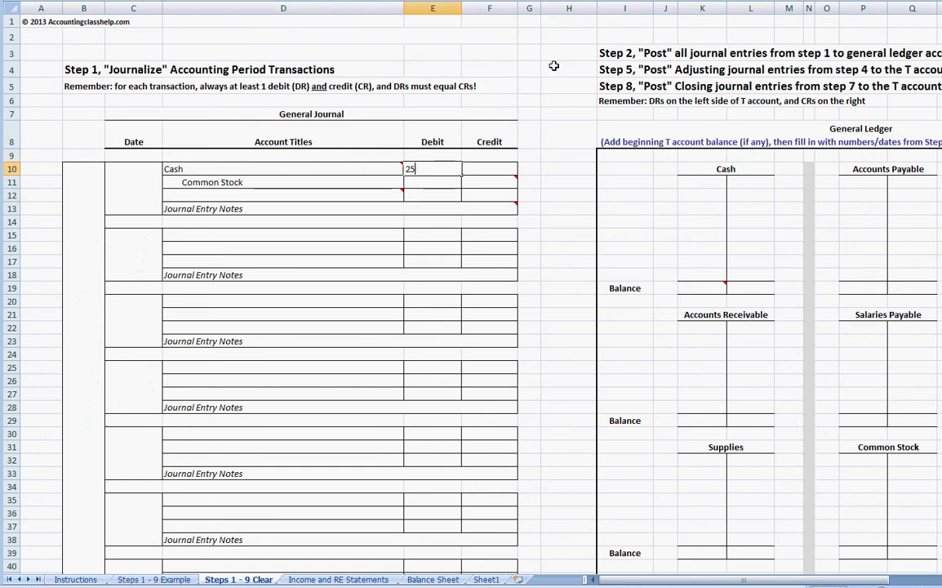
{"action": "type", "text": ",000"}
{"action": "key", "text": "Return"}
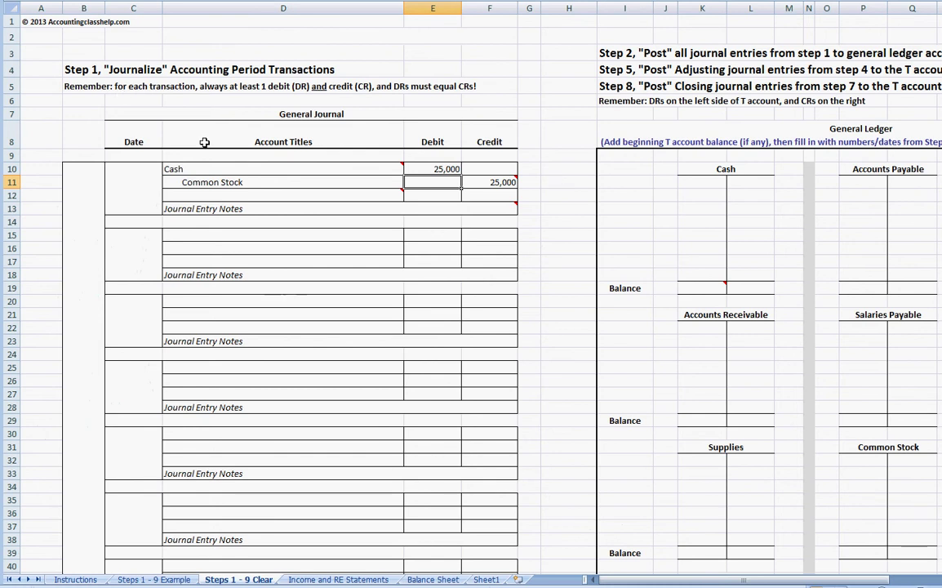
Step: Post the 25,000 debit to the Cash T account in the general ledger
{"action": "mouse_move", "coordinate": [204, 164]}
{"action": "left_click", "coordinate": [700, 182]}
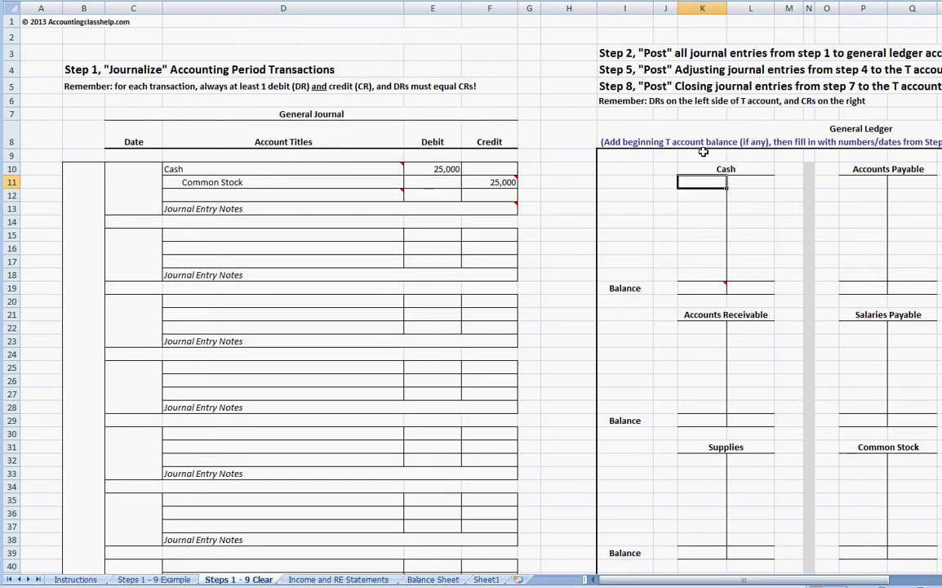
{"action": "type", "text": "25000"}
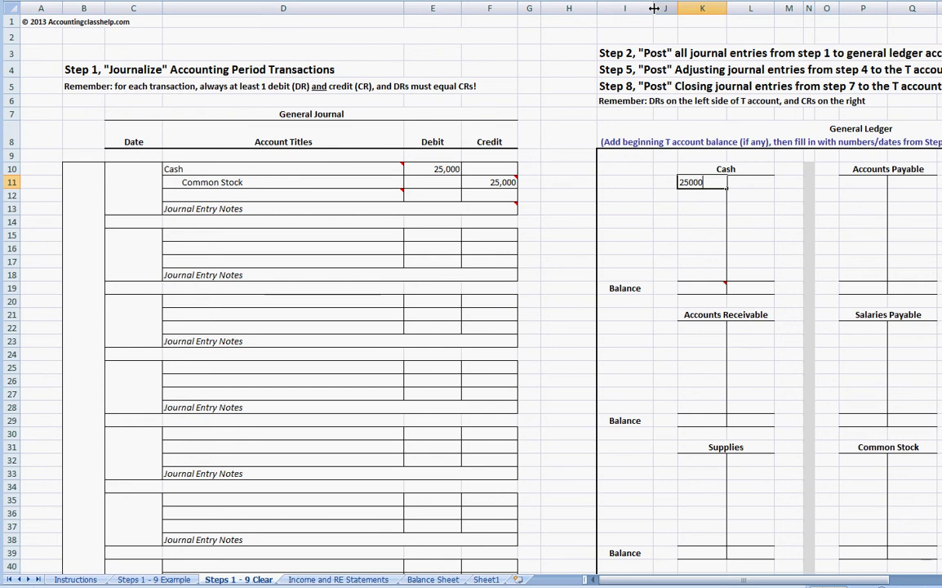
{"action": "key", "text": "Return"}
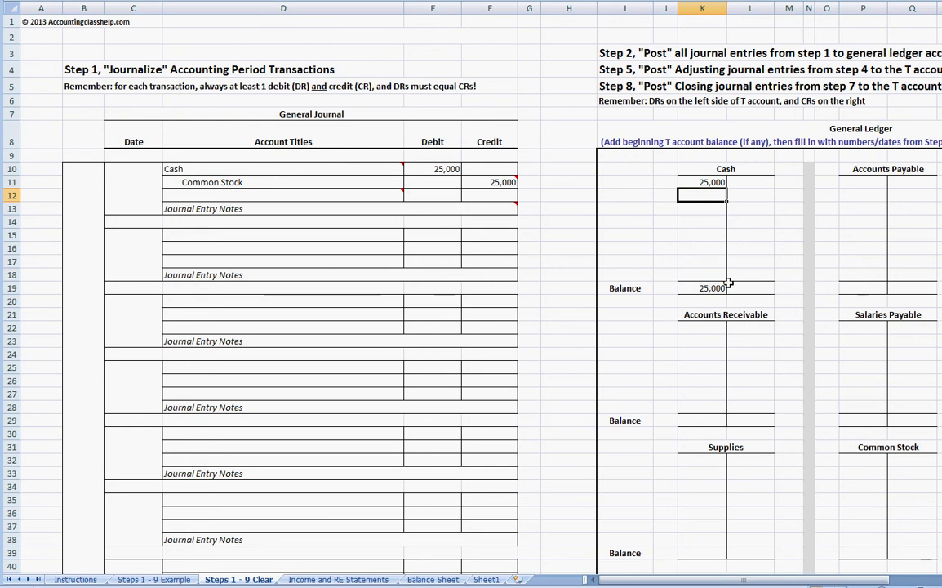
{"action": "mouse_move", "coordinate": [722, 287]}
{"action": "left_click", "coordinate": [665, 263]}
Step: Enter 25,000 as the Cash debit in the Before Adjustment columns of the trial balance
{"action": "scroll", "coordinate": [674, 240], "scroll_direction": "down", "scroll_amount": 15}
{"action": "scroll", "coordinate": [674, 240], "scroll_direction": "down", "scroll_amount": 20}
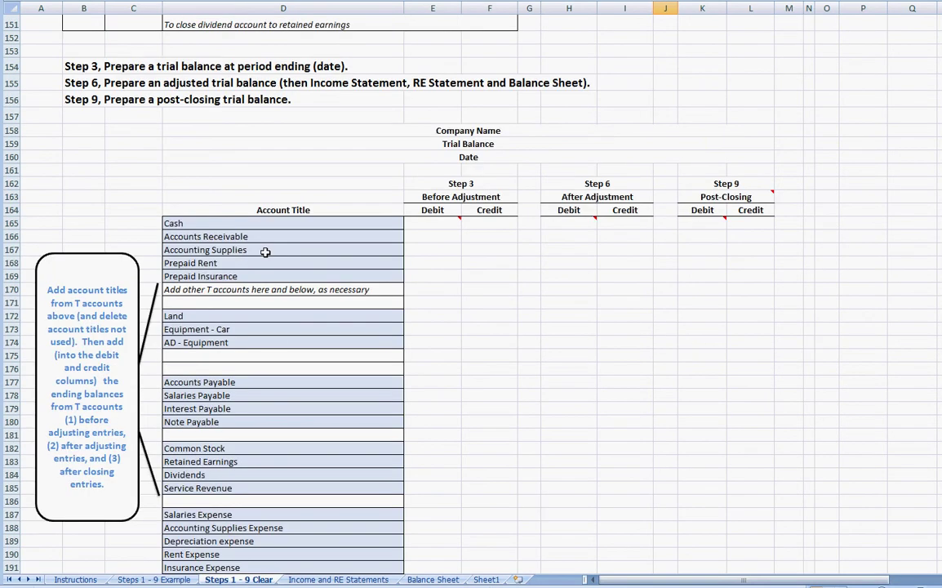
{"action": "left_click", "coordinate": [432, 224]}
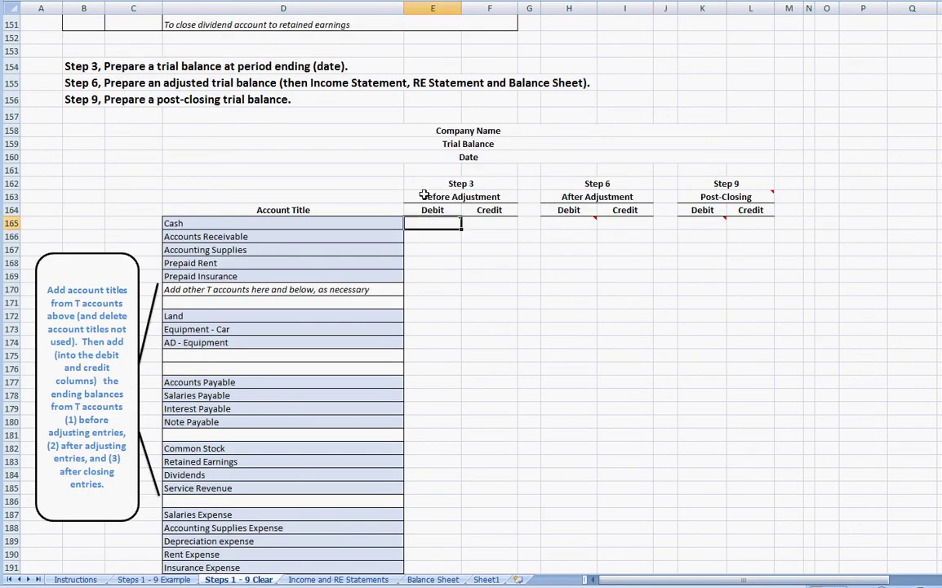
{"action": "type", "text": "25000"}
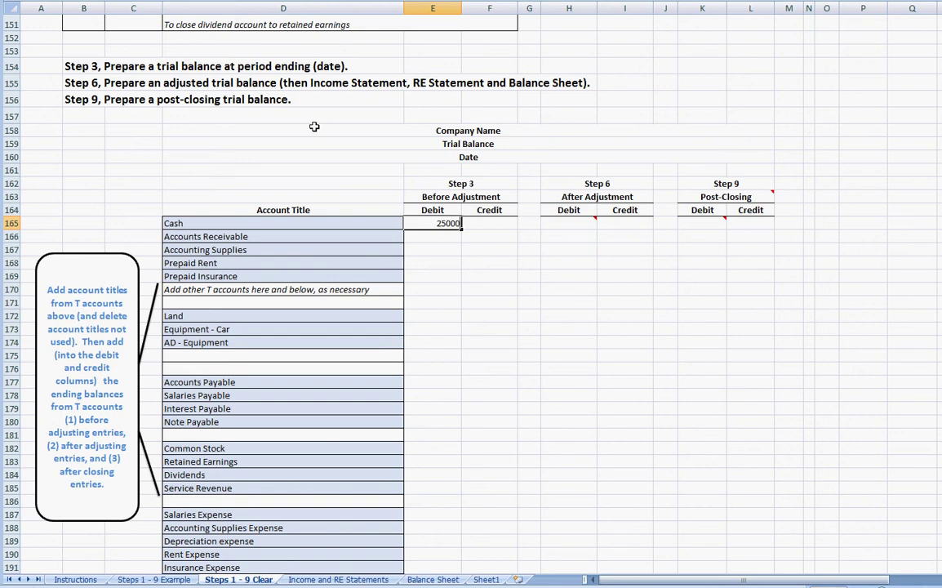
{"action": "key", "text": "Return"}
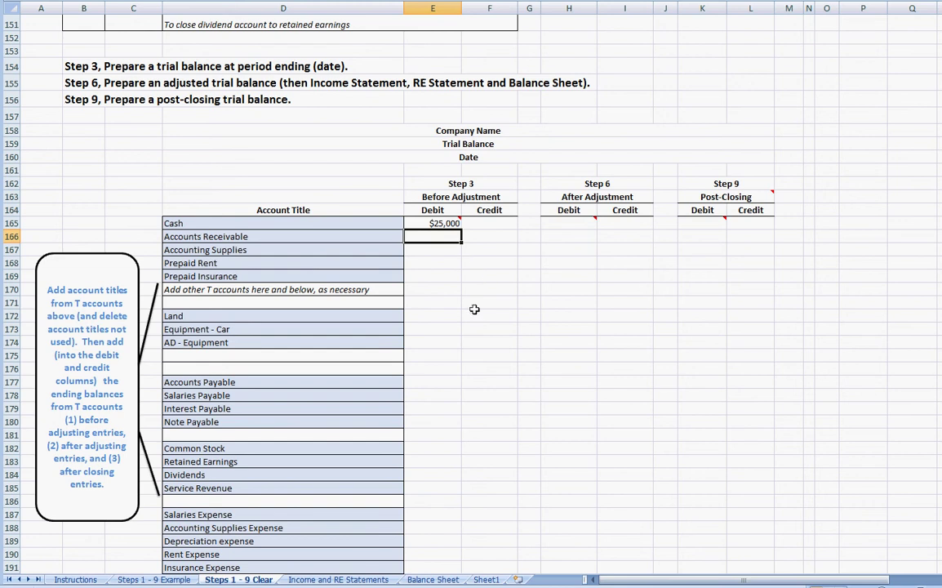
Step: Review the Step 4 adjusting entries and their posting to the ledger on the Steps 1 - 9 Example sheet
{"action": "left_click", "coordinate": [153, 579]}
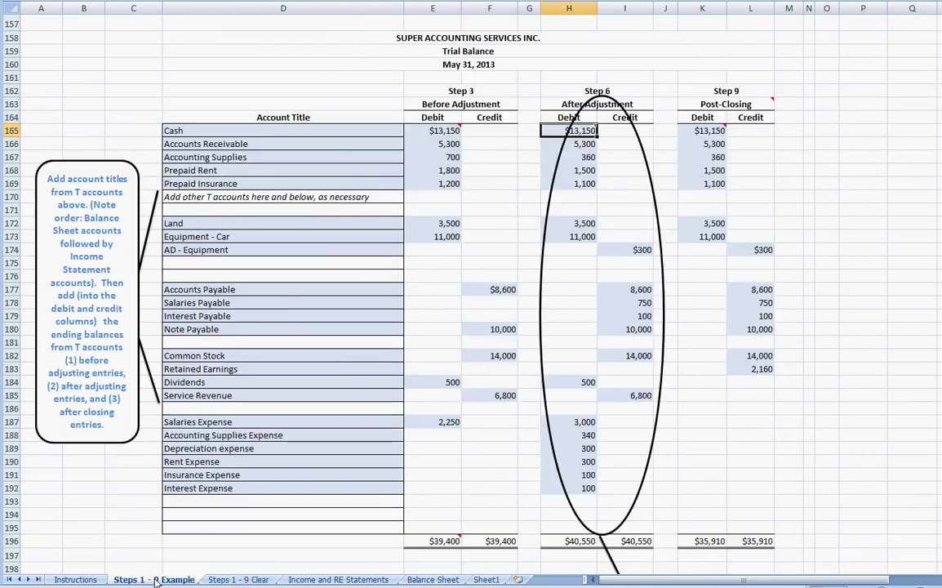
{"action": "scroll", "coordinate": [374, 275], "scroll_direction": "up", "scroll_amount": 20}
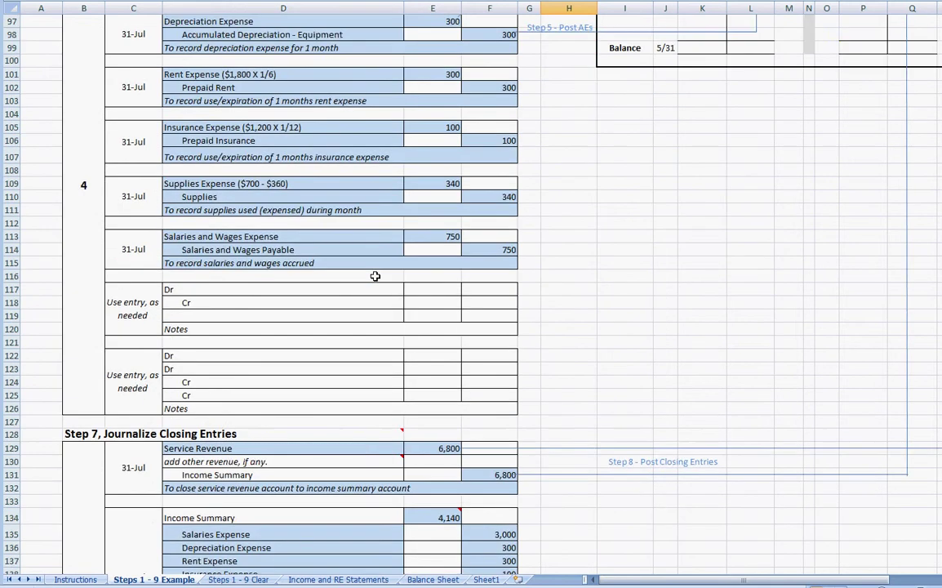
{"action": "scroll", "coordinate": [375, 275], "scroll_direction": "down", "scroll_amount": 6}
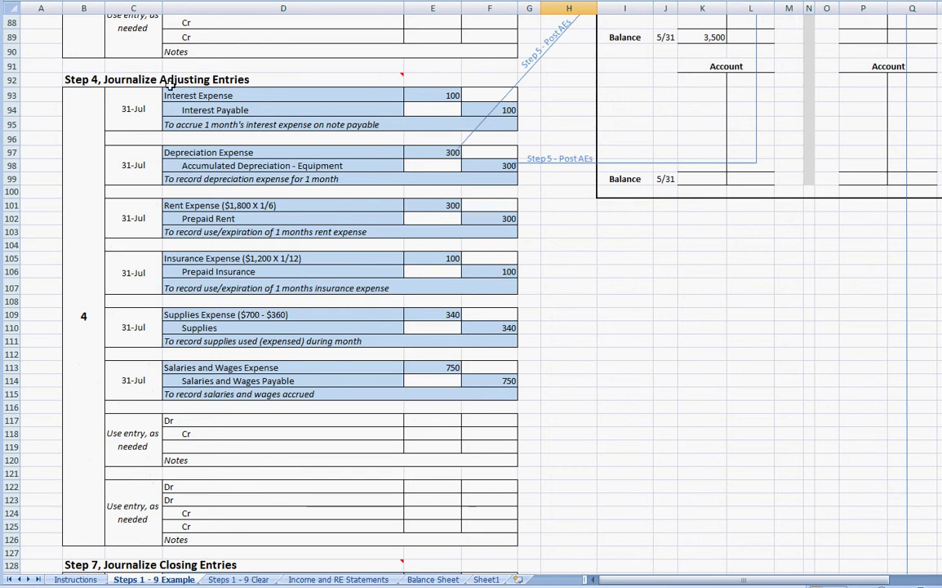
{"action": "mouse_move", "coordinate": [166, 80]}
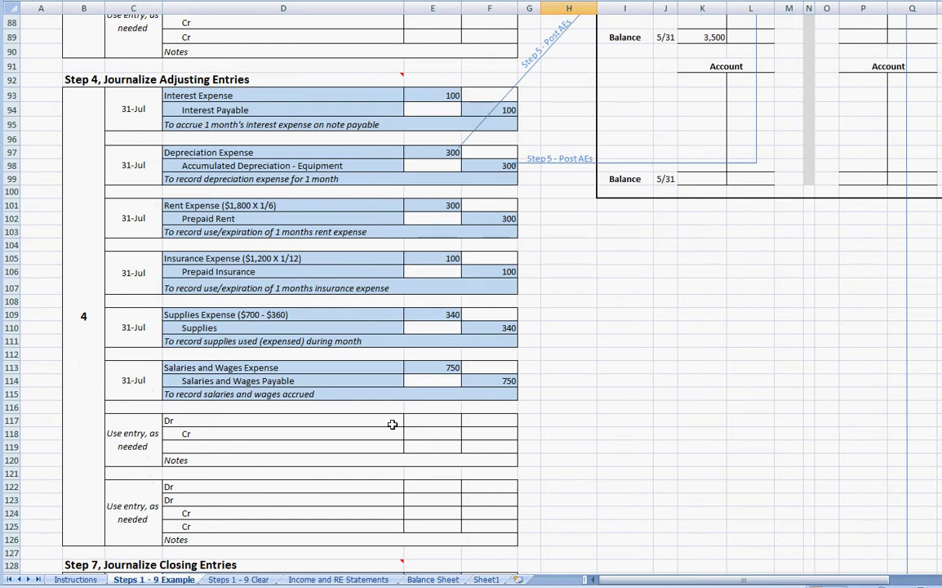
{"action": "scroll", "coordinate": [425, 395], "scroll_direction": "up", "scroll_amount": 2}
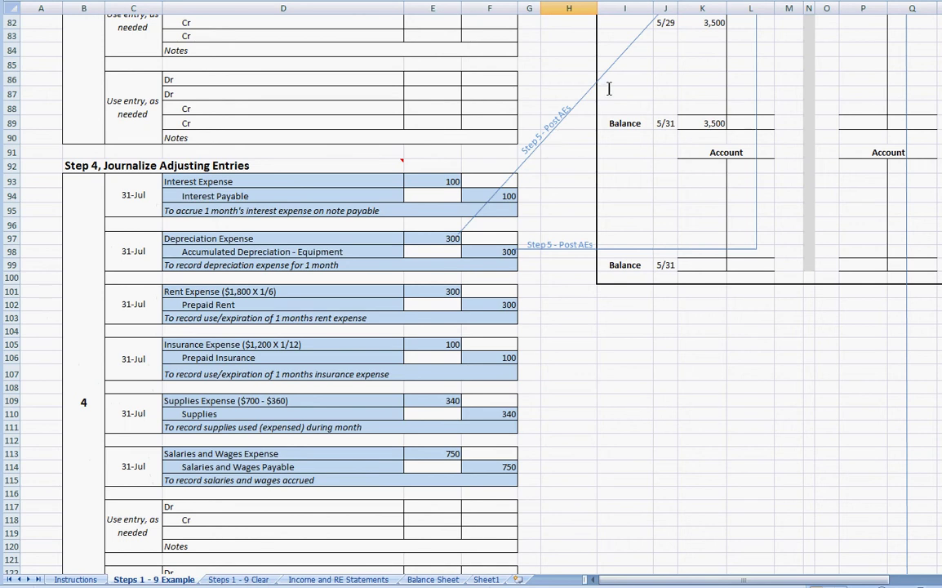
{"action": "scroll", "coordinate": [612, 147], "scroll_direction": "up", "scroll_amount": 5}
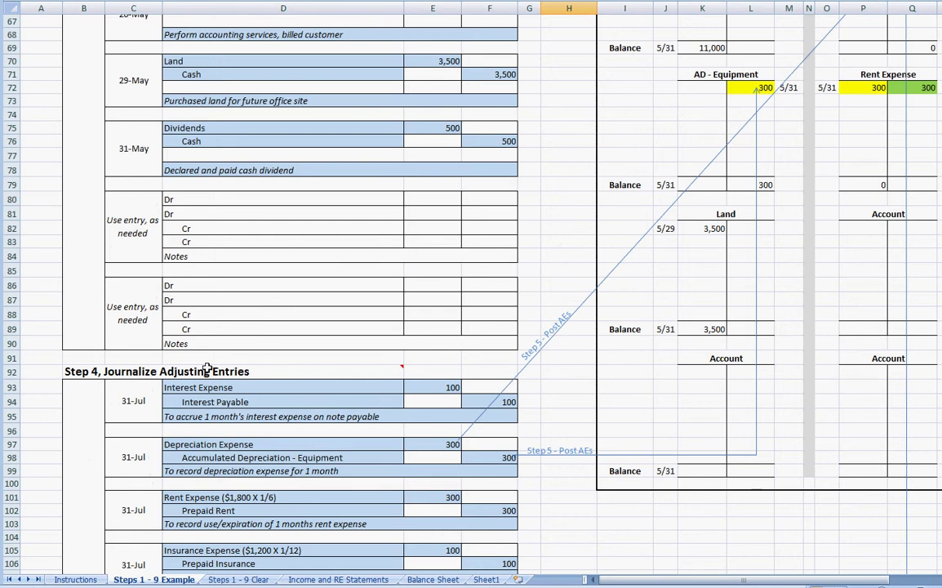
{"action": "mouse_move", "coordinate": [227, 372]}
Step: Examine the Step 6 After Adjustment columns of the example trial balance, including the totals row
{"action": "scroll", "coordinate": [694, 287], "scroll_direction": "down", "scroll_amount": 20}
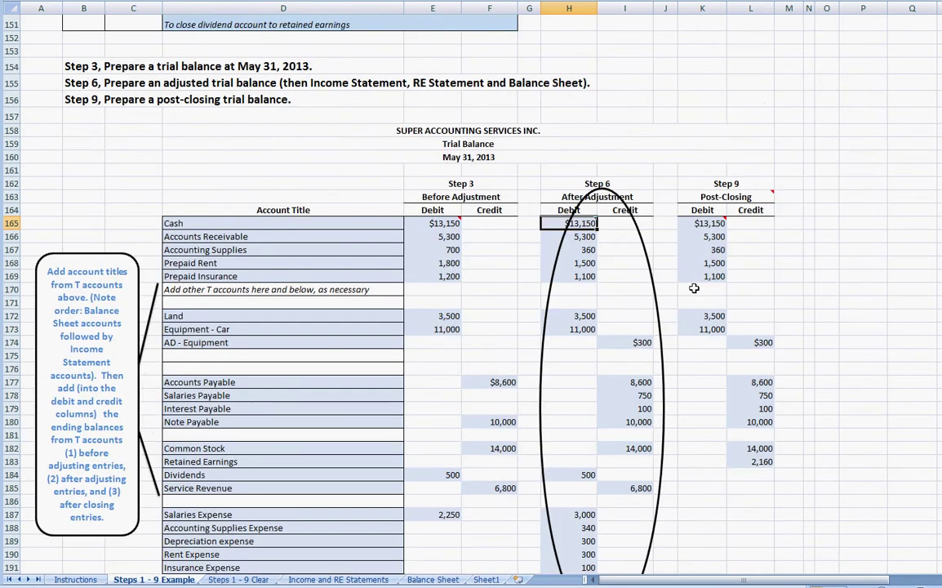
{"action": "scroll", "coordinate": [693, 287], "scroll_direction": "down", "scroll_amount": 1}
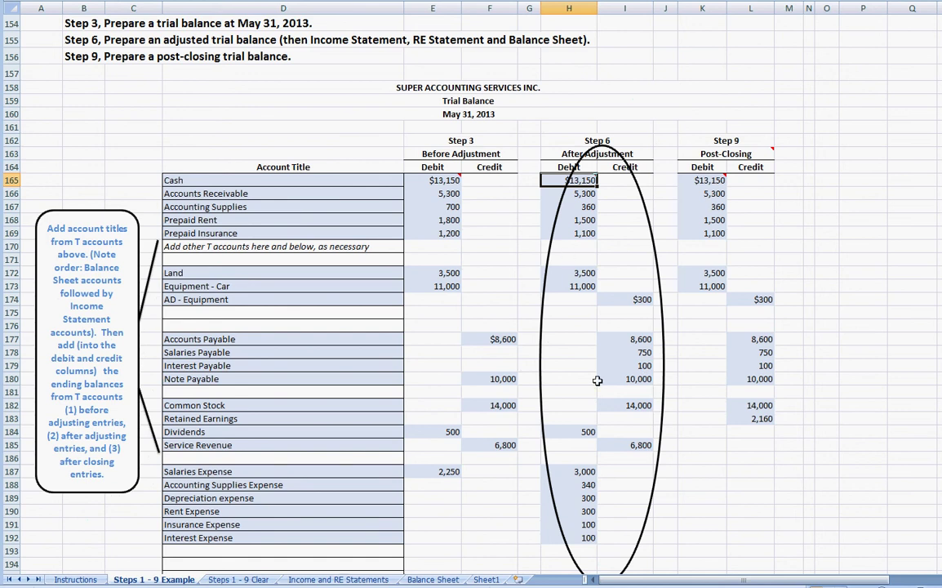
{"action": "scroll", "coordinate": [620, 346], "scroll_direction": "down", "scroll_amount": 2}
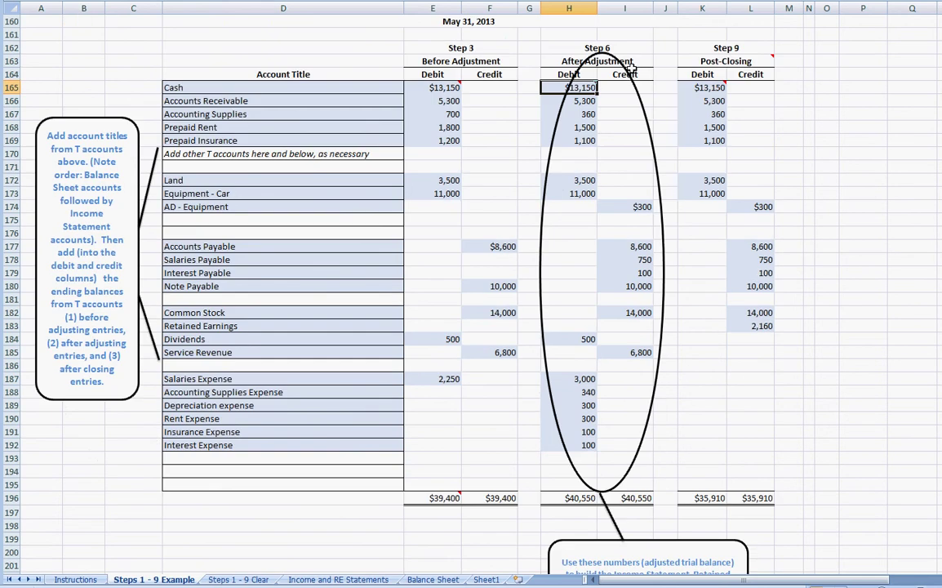
{"action": "scroll", "coordinate": [588, 374], "scroll_direction": "up", "scroll_amount": 2}
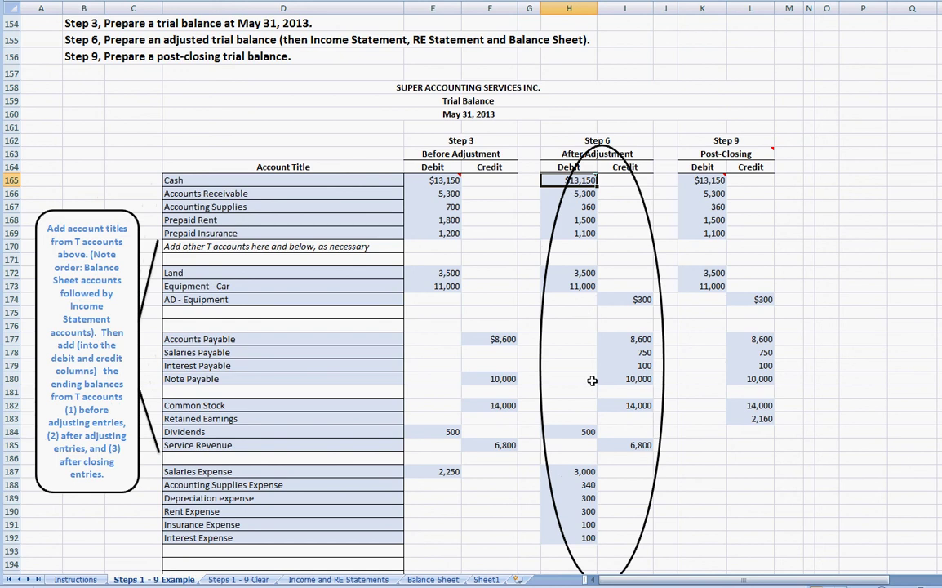
{"action": "scroll", "coordinate": [593, 380], "scroll_direction": "up", "scroll_amount": 1}
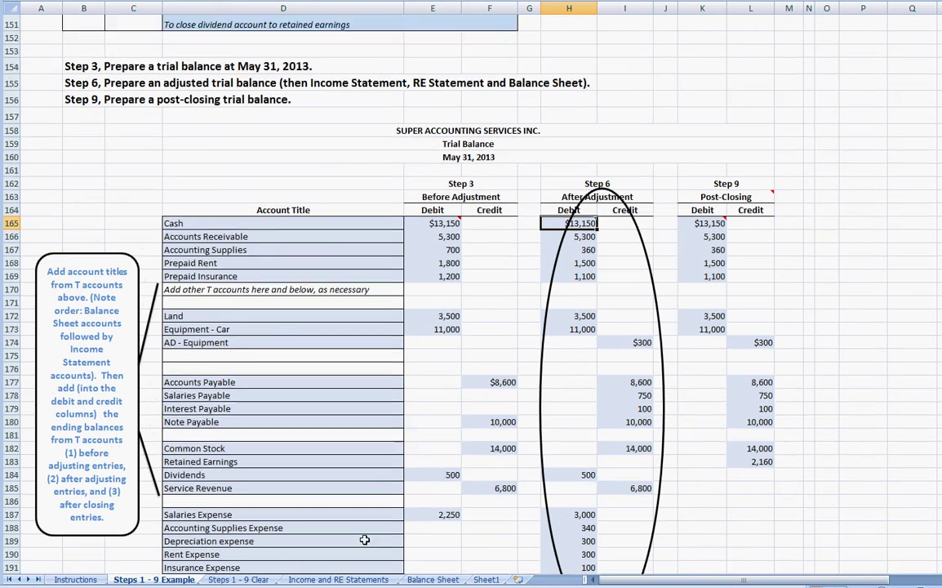
Step: Compare the example's adjusted trial balance with the income statement and its fill-in directions on the Income and RE Statements sheet
{"action": "left_click", "coordinate": [322, 580]}
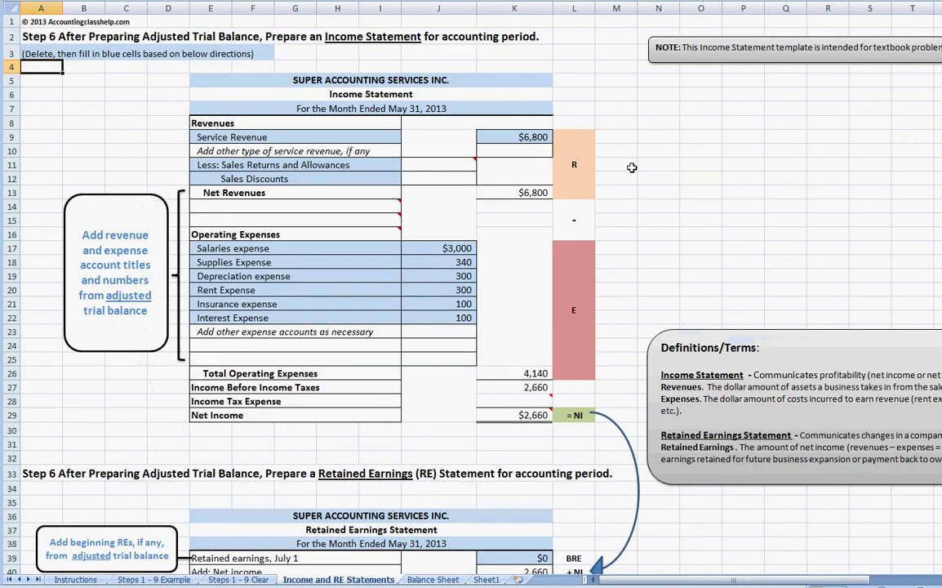
{"action": "left_click", "coordinate": [183, 580]}
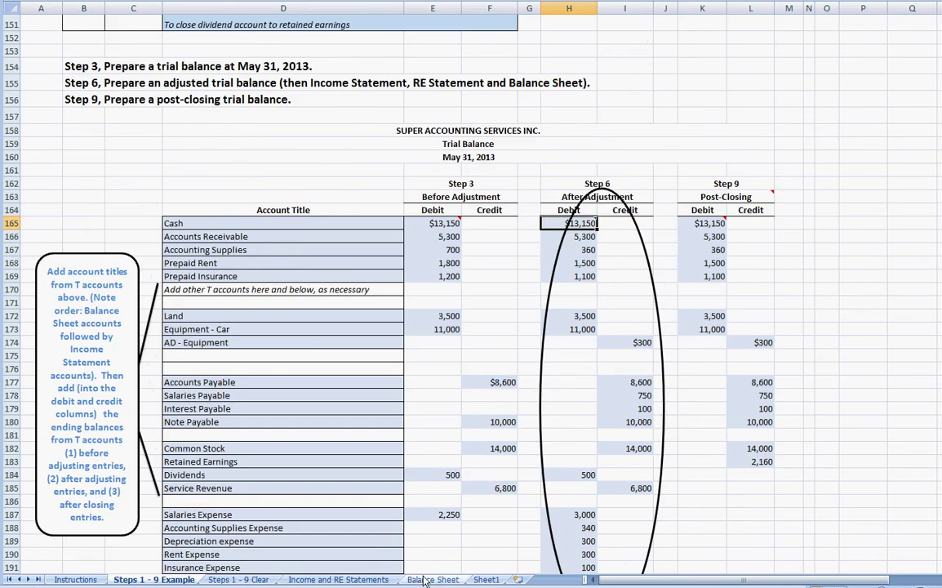
{"action": "left_click", "coordinate": [339, 580]}
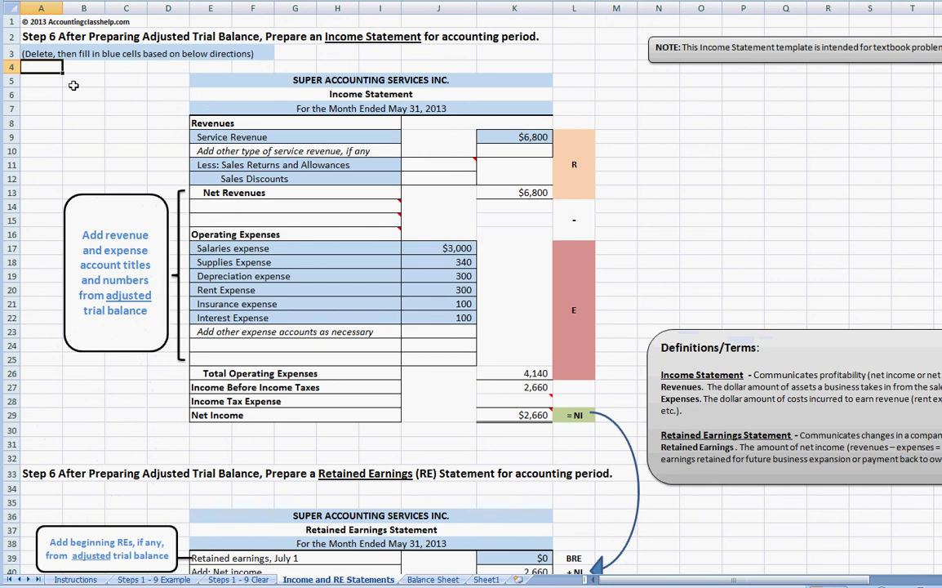
{"action": "left_click", "coordinate": [27, 51]}
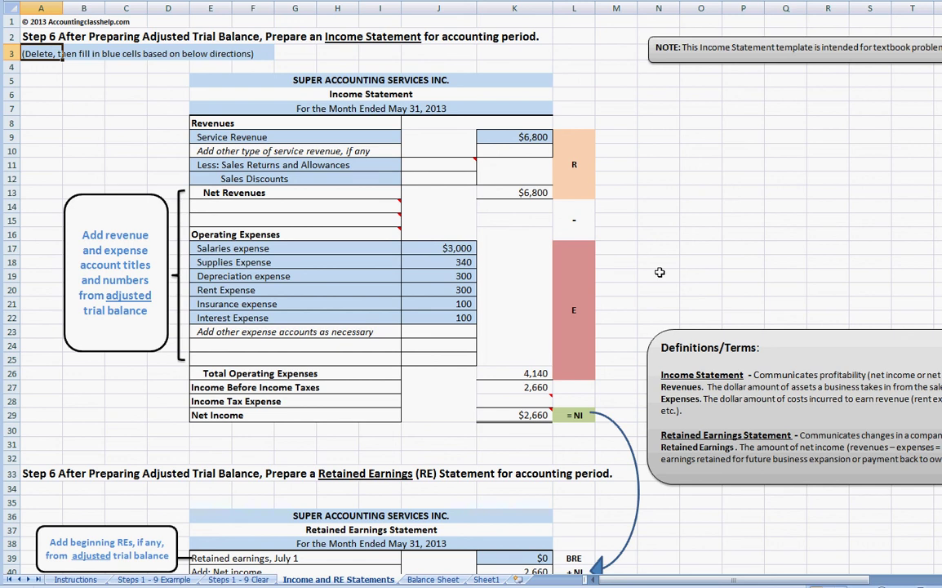
Step: Examine the retained earnings statement, including the beginning retained earnings amount and the flow of ending retained earnings
{"action": "scroll", "coordinate": [594, 244], "scroll_direction": "down", "scroll_amount": 3}
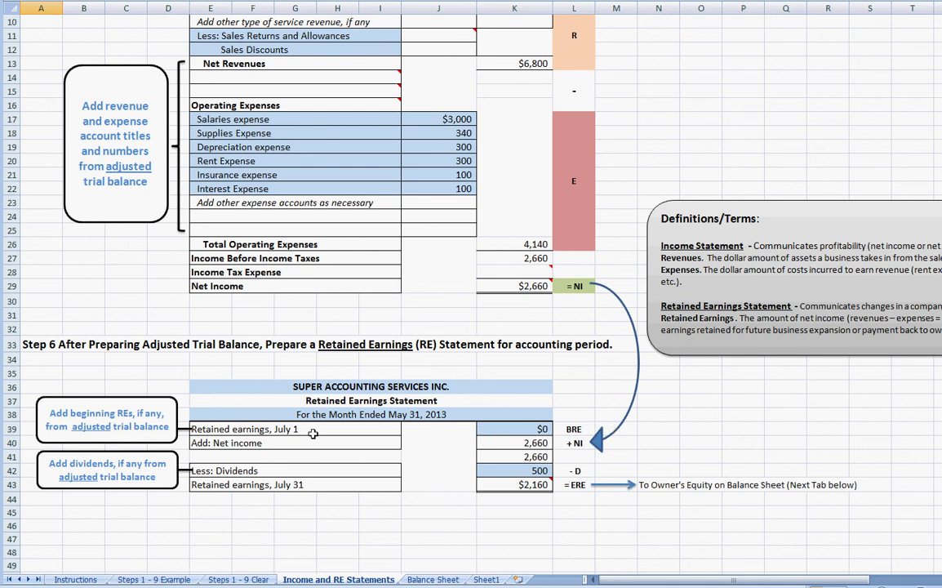
{"action": "left_click", "coordinate": [506, 426]}
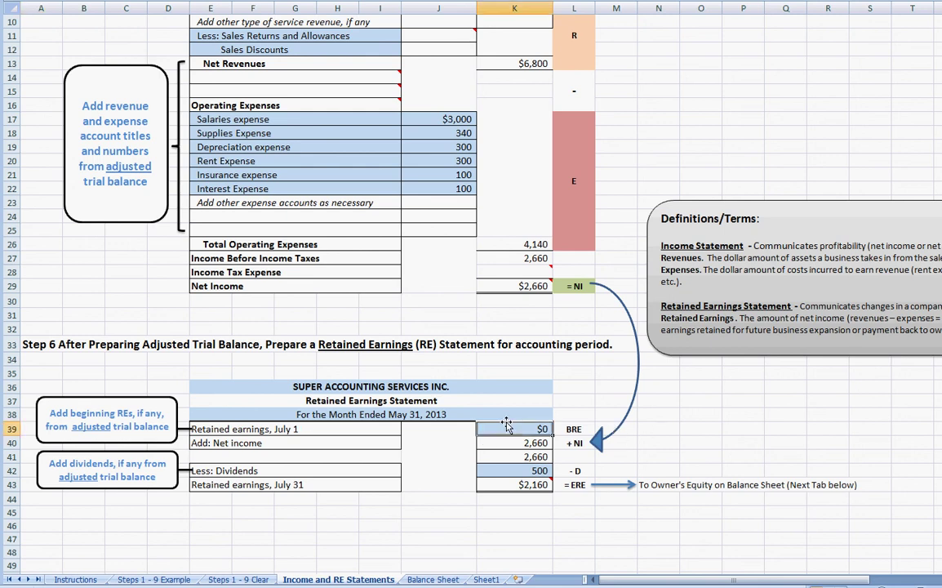
{"action": "left_click", "coordinate": [743, 415]}
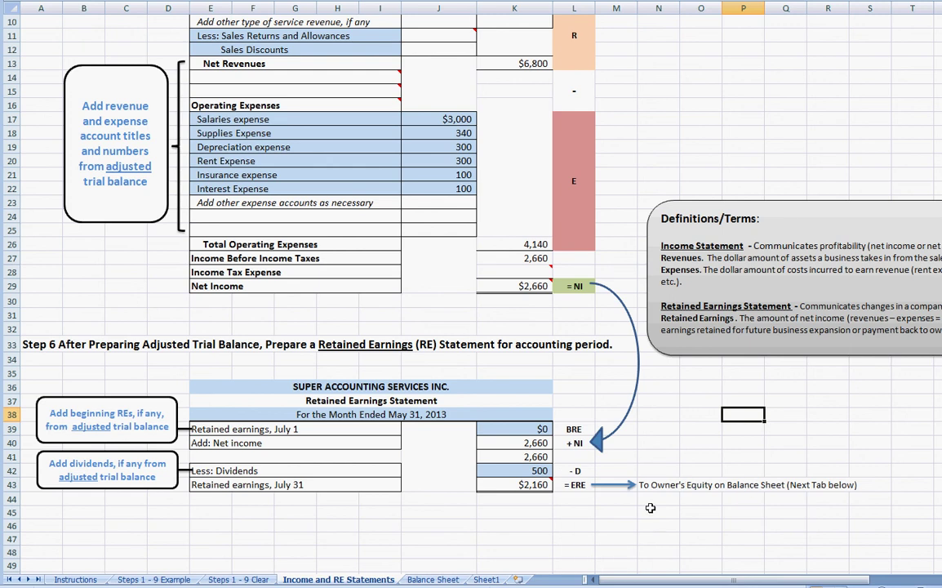
Step: Review the Balance Sheet template and return to the trial balance on the Steps 1 - 9 Example sheet
{"action": "left_click", "coordinate": [432, 579]}
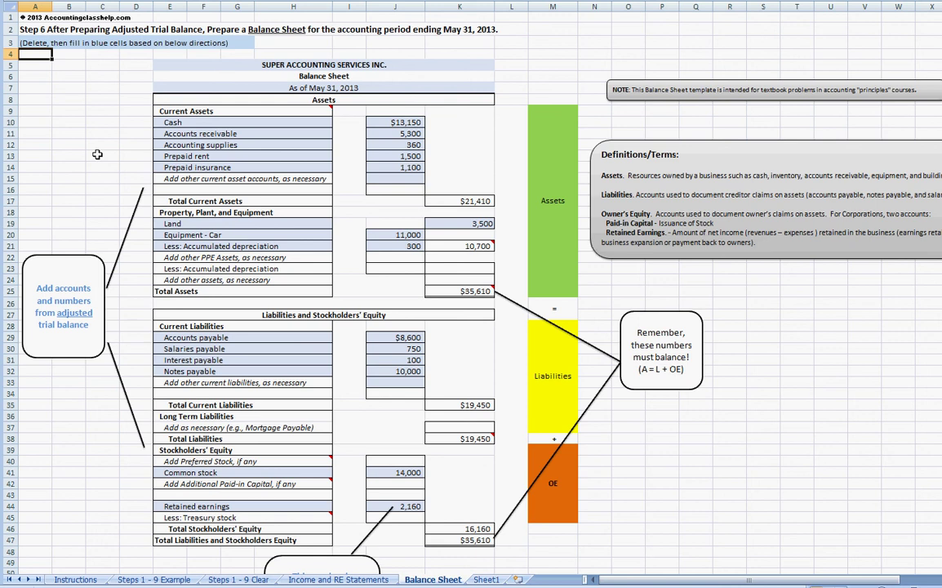
{"action": "left_click", "coordinate": [156, 579]}
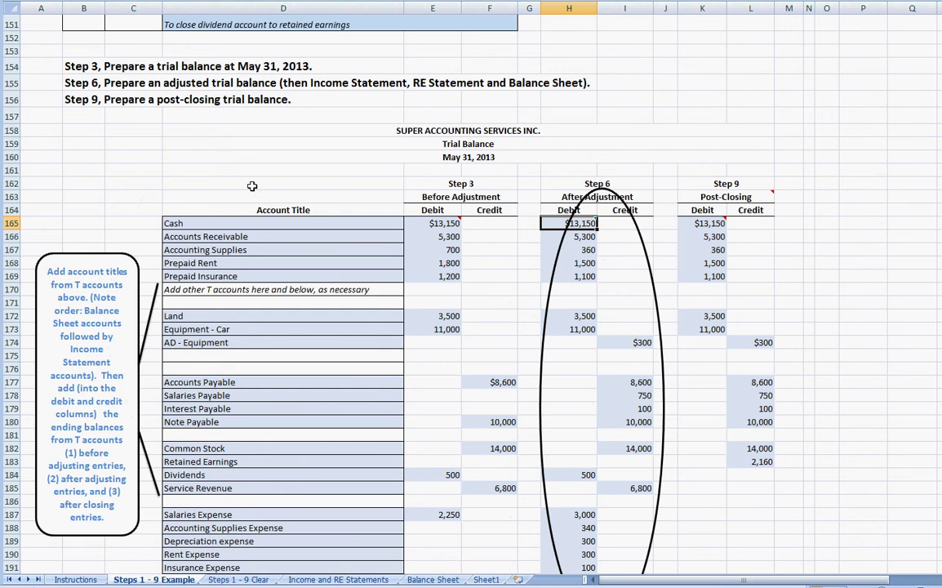
Step: Review the Step 7 closing entries and trace their Step 8 posting up toward the ledger accounts on the example sheet
{"action": "scroll", "coordinate": [247, 210], "scroll_direction": "up", "scroll_amount": 9}
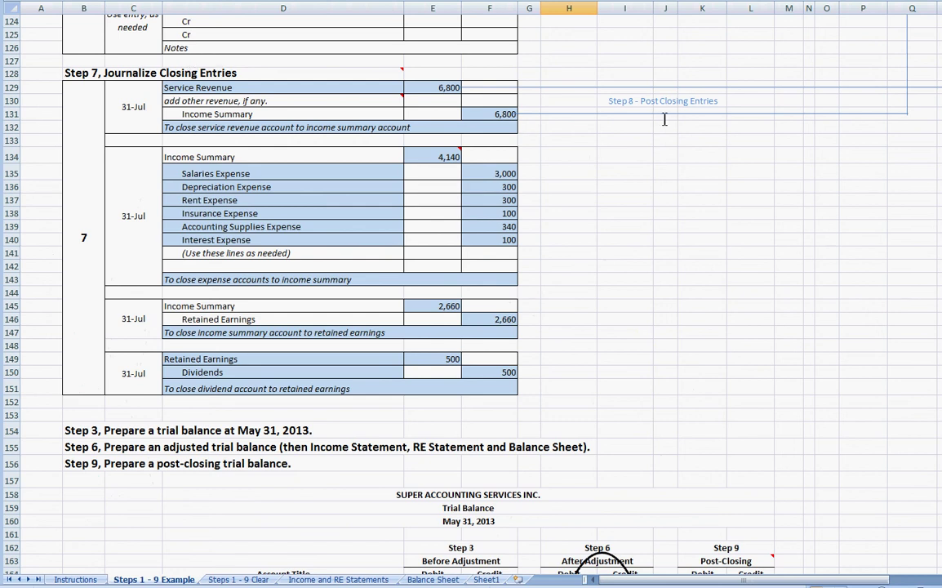
{"action": "scroll", "coordinate": [800, 125], "scroll_direction": "up", "scroll_amount": 5}
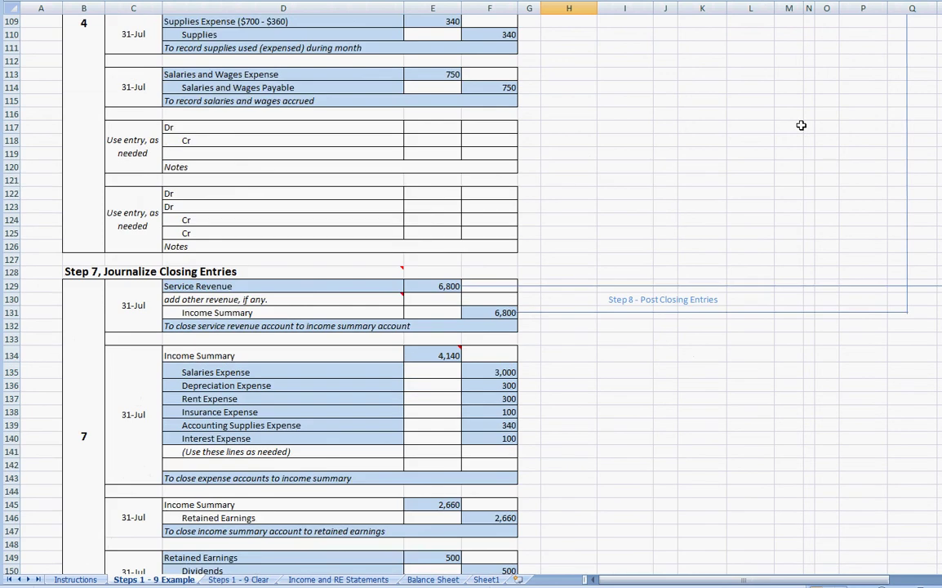
{"action": "scroll", "coordinate": [801, 125], "scroll_direction": "up", "scroll_amount": 11}
Step: Examine the Step 9 Post-Closing columns of the trial balance alongside the closing entries, and open Sheet1
{"action": "scroll", "coordinate": [807, 211], "scroll_direction": "down", "scroll_amount": 11}
{"action": "scroll", "coordinate": [730, 207], "scroll_direction": "down", "scroll_amount": 11}
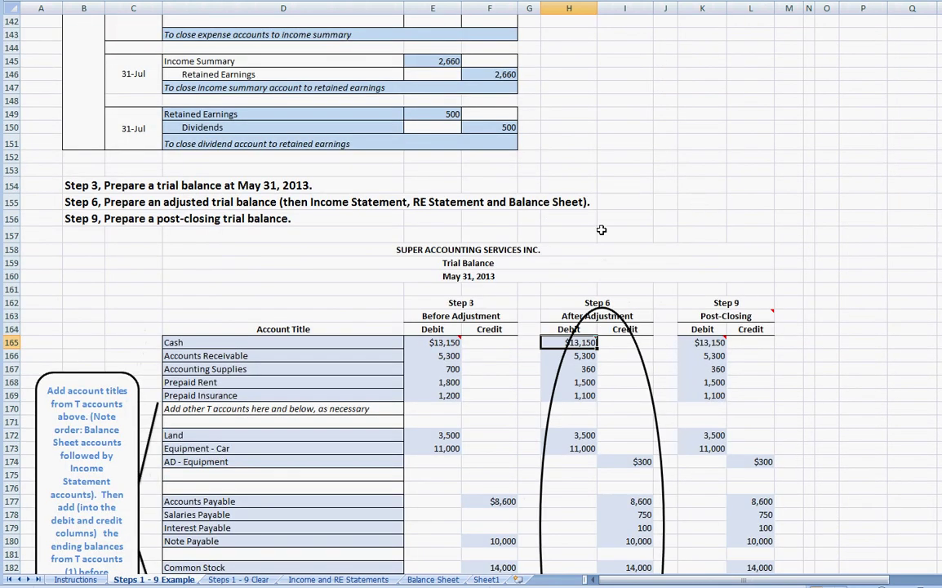
{"action": "scroll", "coordinate": [454, 255], "scroll_direction": "down", "scroll_amount": 4}
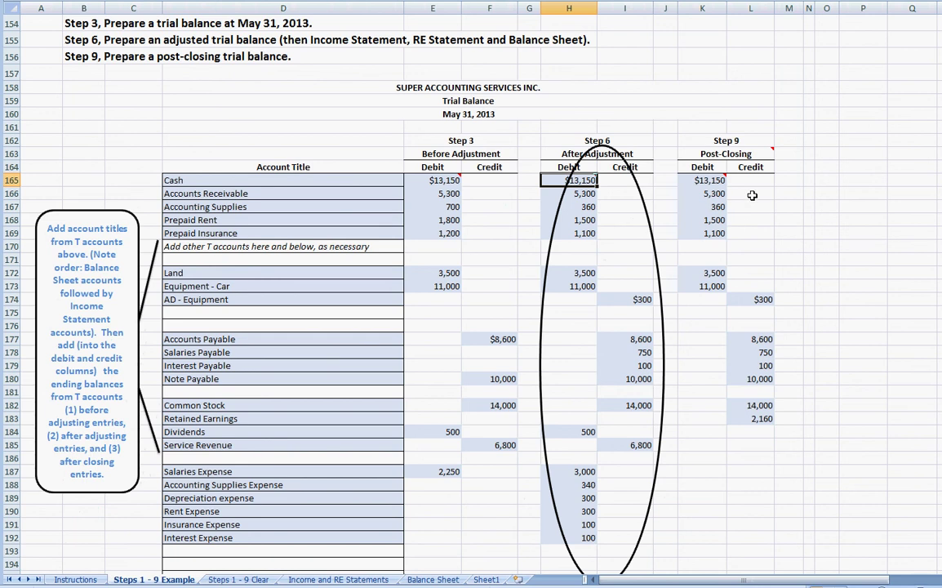
{"action": "scroll", "coordinate": [698, 111], "scroll_direction": "up", "scroll_amount": 3}
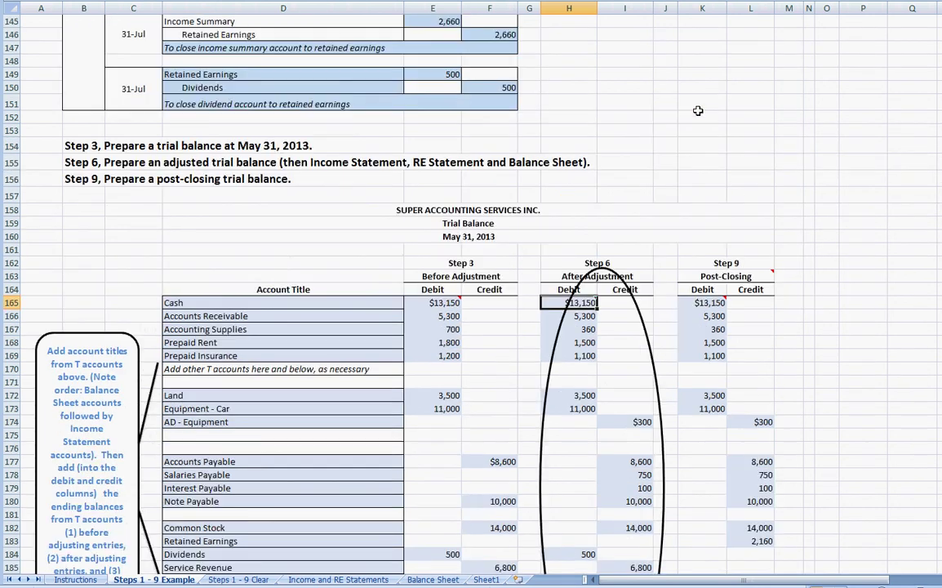
{"action": "scroll", "coordinate": [698, 110], "scroll_direction": "up", "scroll_amount": 6}
{"action": "scroll", "coordinate": [725, 185], "scroll_direction": "down", "scroll_amount": 6}
{"action": "left_click", "coordinate": [86, 224]}
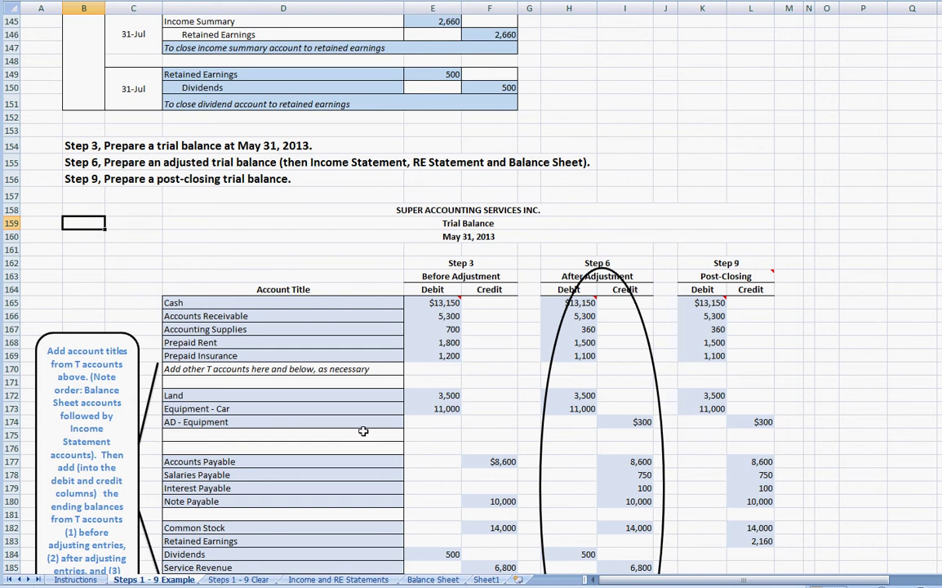
{"action": "left_click", "coordinate": [484, 579]}
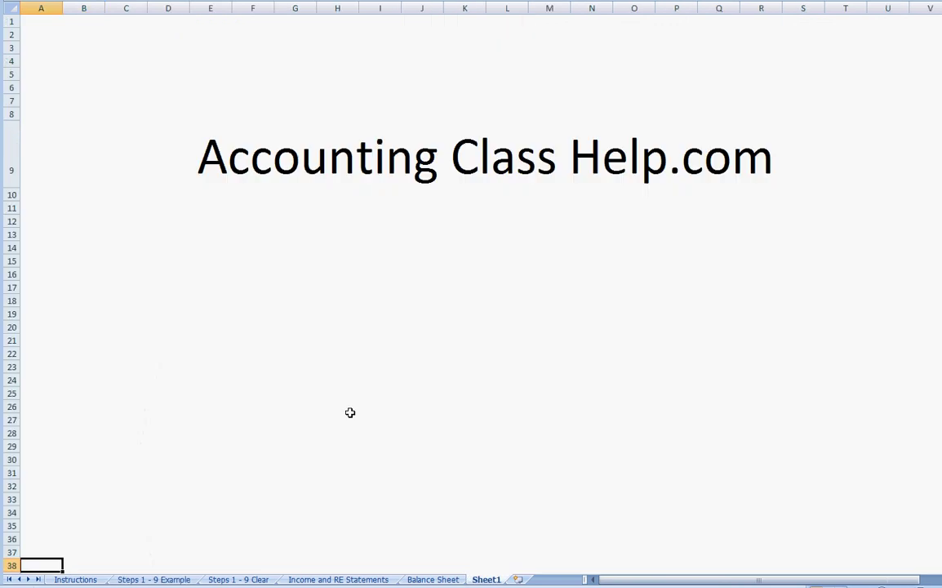